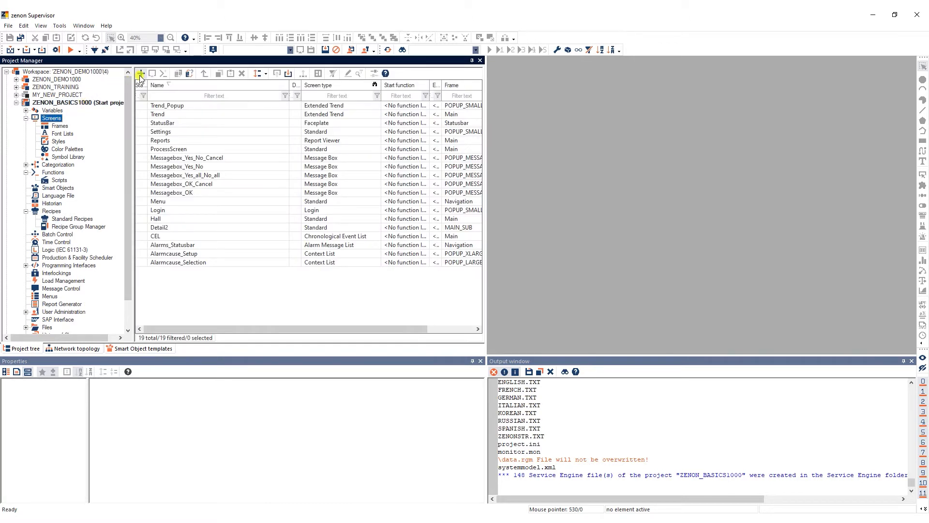
- Start a new screen named Recipes and assign it the Main frame
{"action": "left_click", "coordinate": [140, 75]}
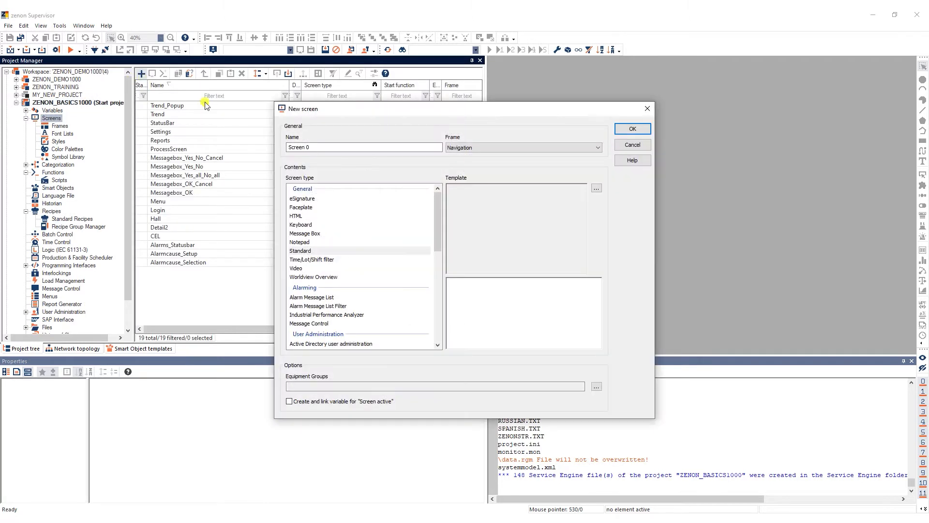
{"action": "left_click", "coordinate": [326, 149]}
{"action": "left_click_drag", "start_coordinate": [326, 149], "coordinate": [288, 148]}
{"action": "type", "text": "Recipes"}
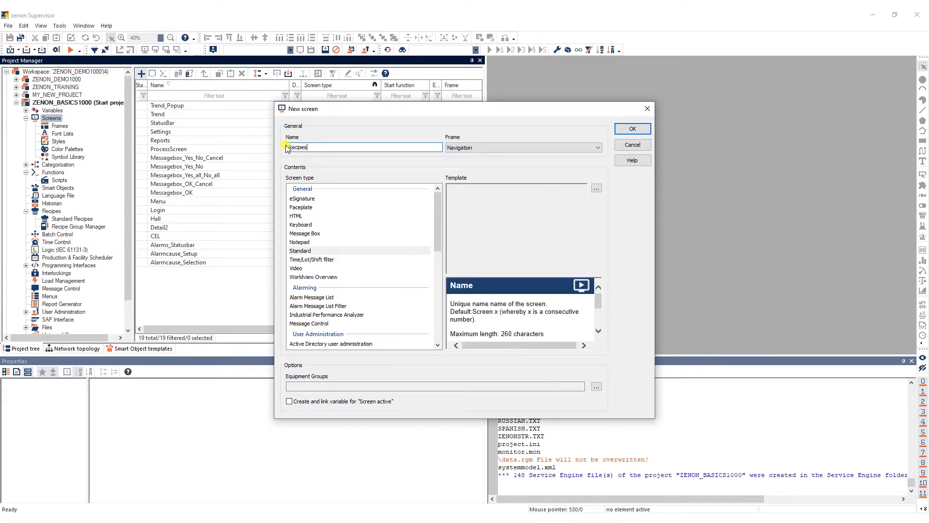
{"action": "left_click", "coordinate": [592, 148]}
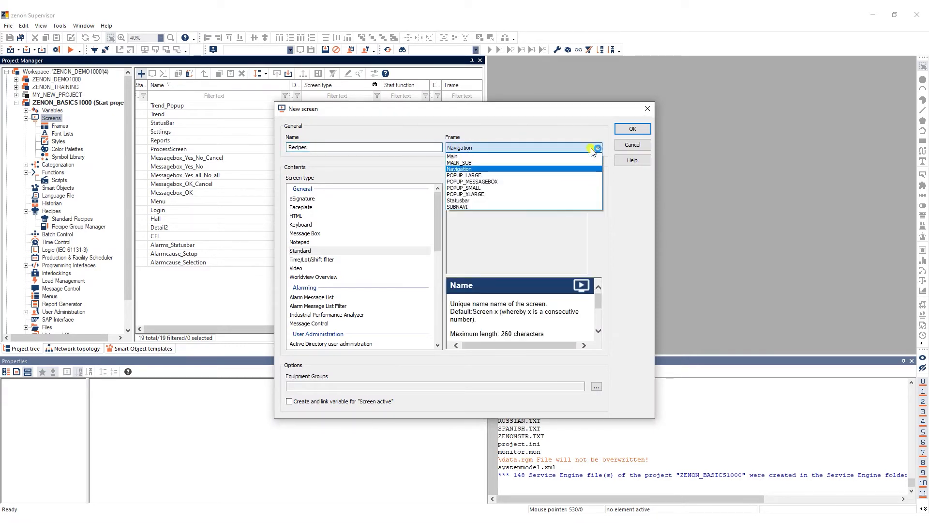
{"action": "left_click", "coordinate": [582, 156]}
- Make the new screen a Standard Recipes type with the Scada 1920 Standard template and create it
{"action": "left_click_drag", "start_coordinate": [436, 217], "coordinate": [435, 290]}
{"action": "left_click", "coordinate": [350, 305]}
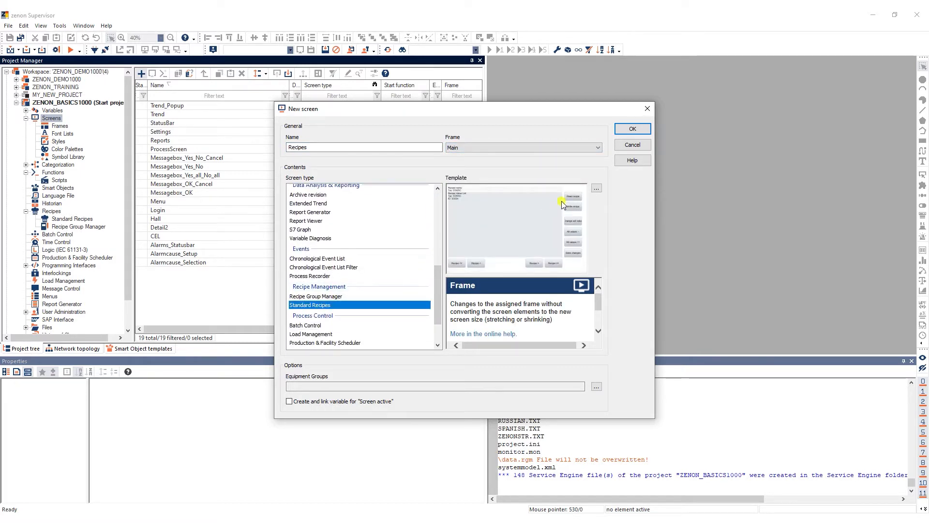
{"action": "left_click", "coordinate": [595, 188]}
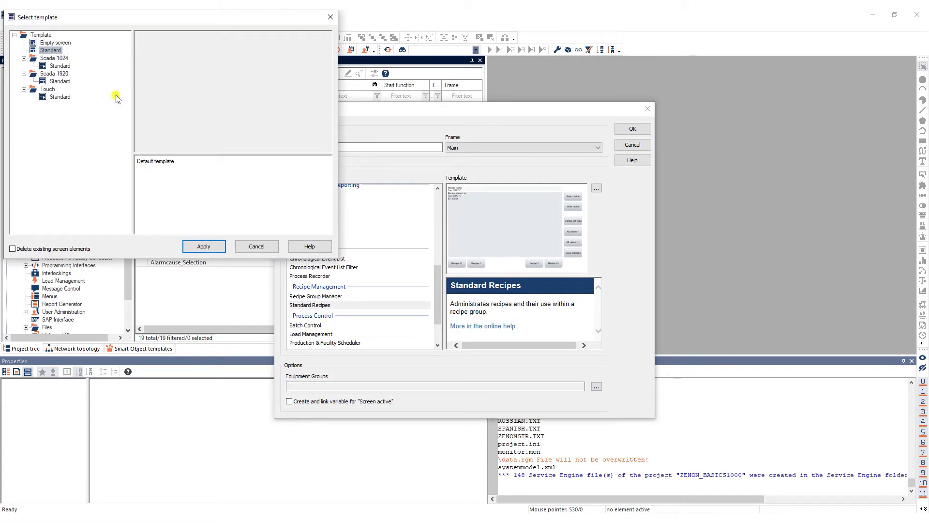
{"action": "left_click", "coordinate": [63, 82]}
{"action": "left_click", "coordinate": [204, 247]}
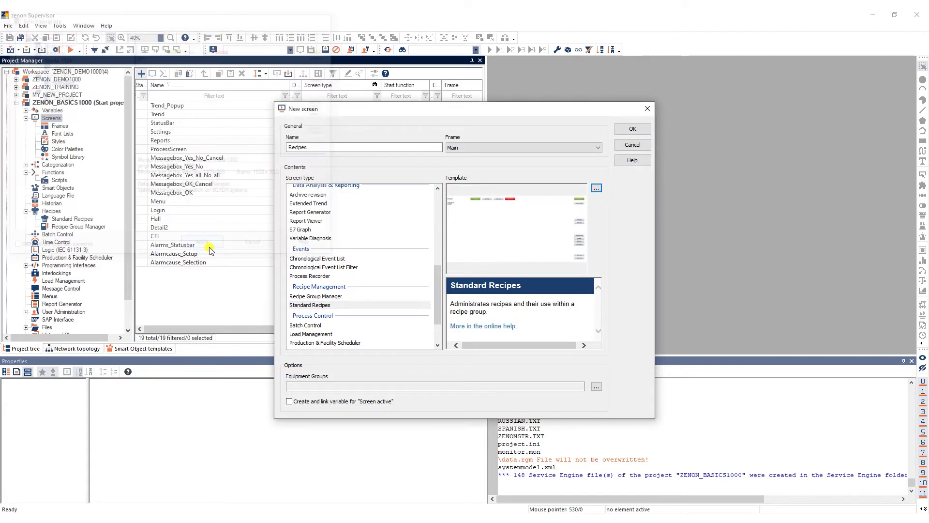
{"action": "left_click", "coordinate": [632, 128]}
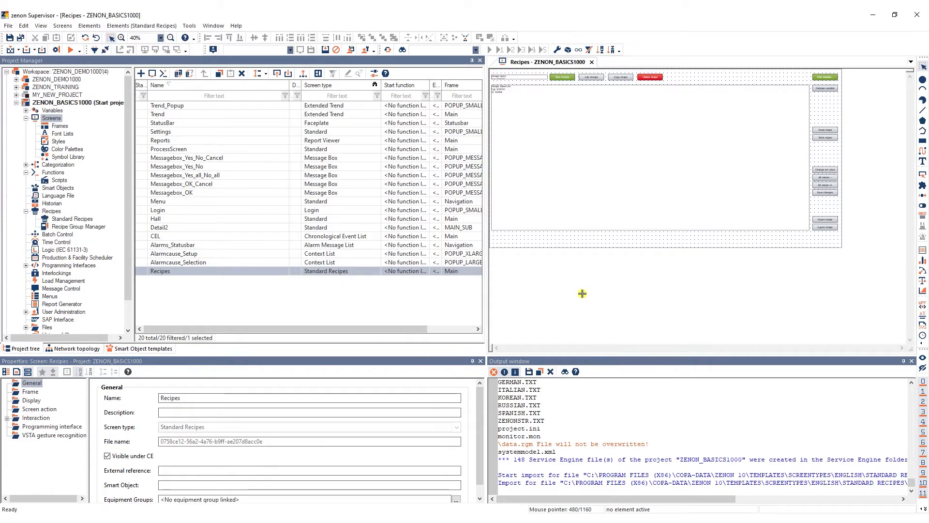
- Create a Screen switch function to the Recipes screen with the Fill Tank recipe selected, and name it scrOpen_Recipes
{"action": "left_click", "coordinate": [53, 172]}
{"action": "left_click", "coordinate": [141, 74]}
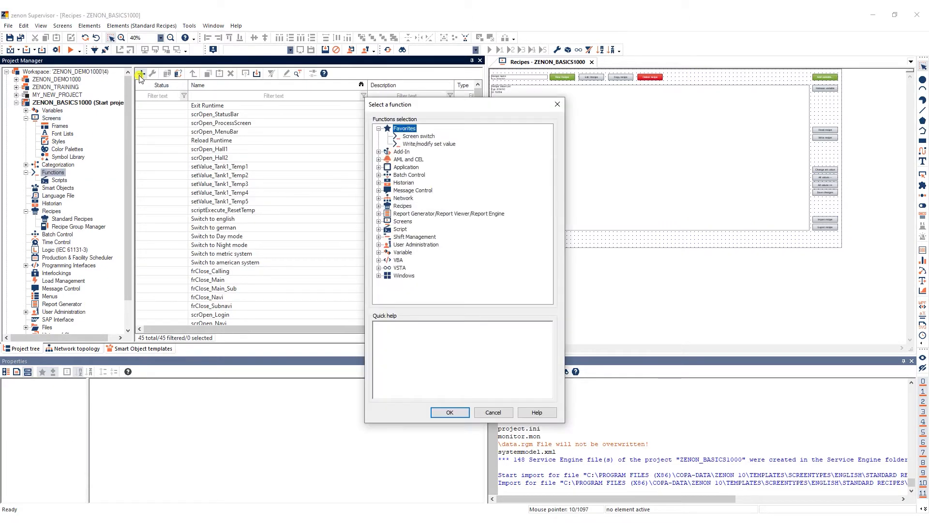
{"action": "left_click", "coordinate": [416, 136]}
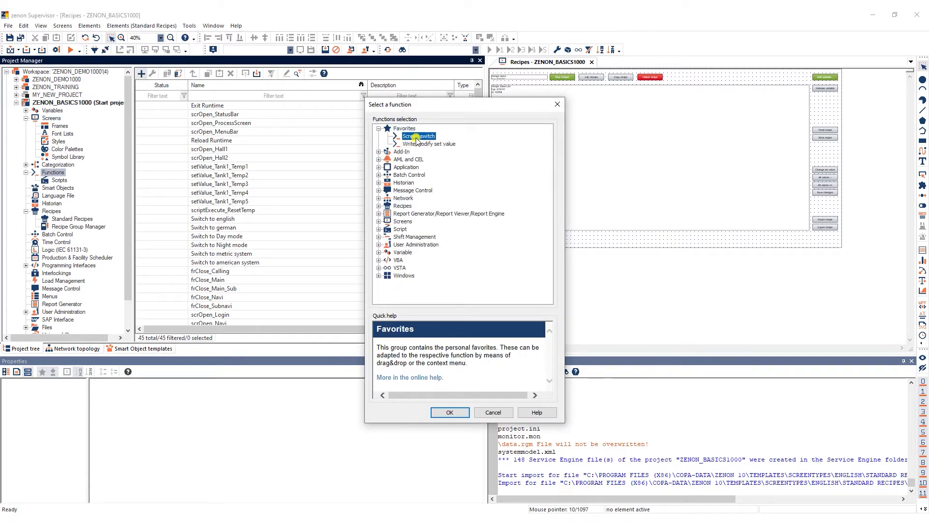
{"action": "left_click", "coordinate": [449, 411]}
{"action": "scroll", "coordinate": [626, 228], "scroll_direction": "down", "scroll_amount": 2}
{"action": "left_click", "coordinate": [571, 328]}
{"action": "left_click", "coordinate": [551, 372]}
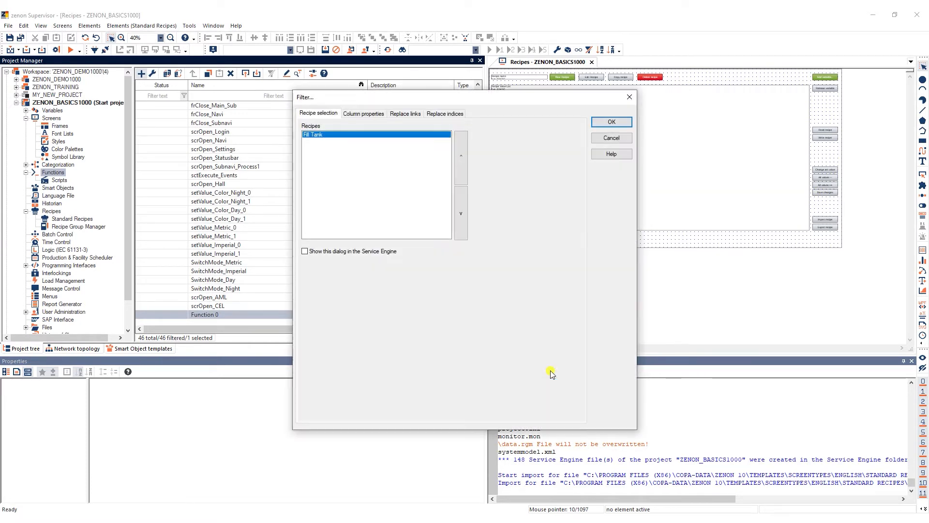
{"action": "left_click", "coordinate": [611, 122]}
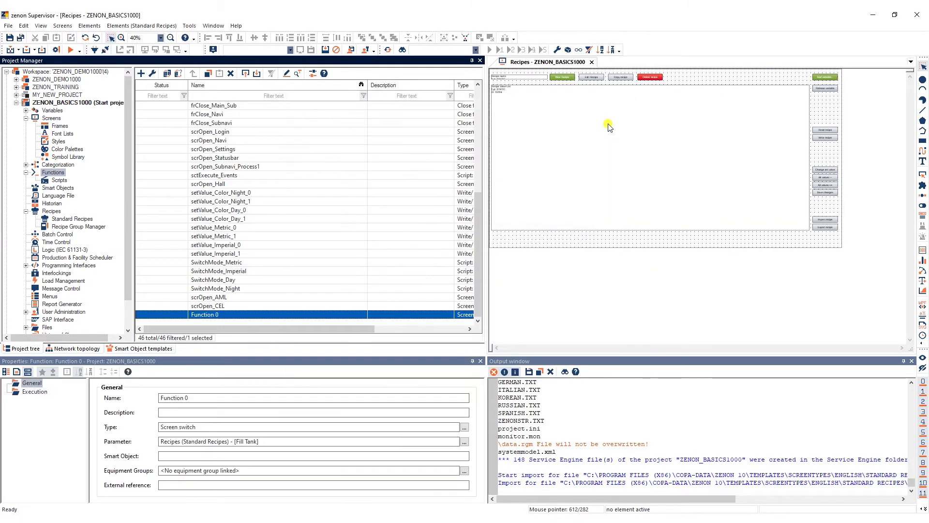
{"action": "left_click", "coordinate": [250, 315]}
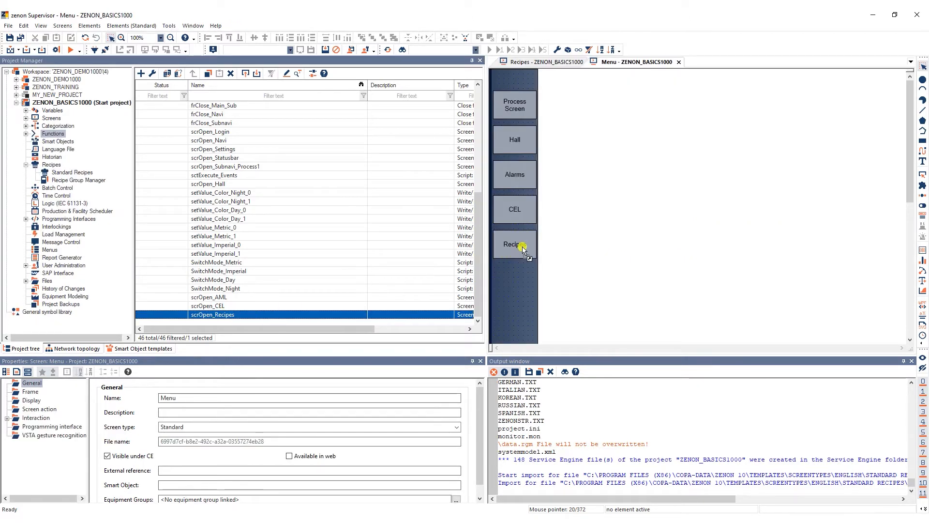
- Clear 'Do not generate and transfer' for Standard Recipes in the project's Service Engine changeable data and create the changed Service Engine files
{"action": "left_click", "coordinate": [85, 103]}
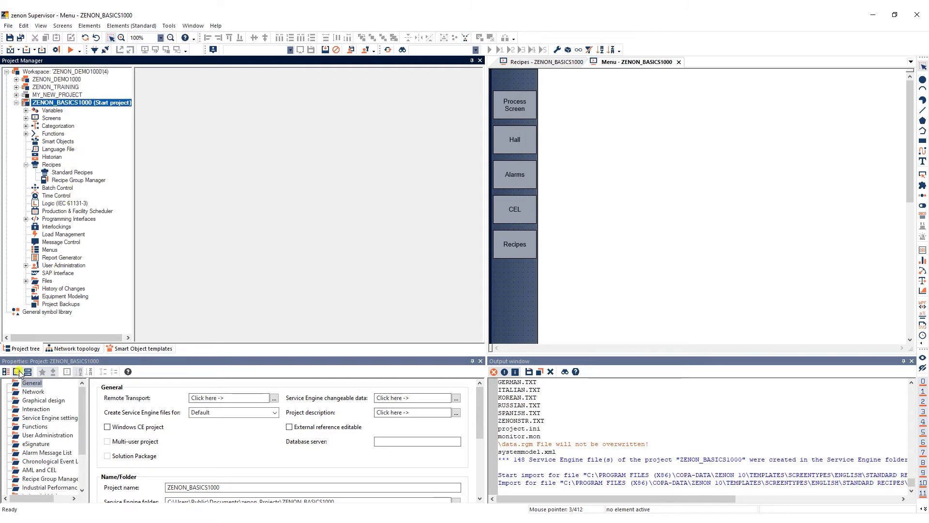
{"action": "left_click", "coordinate": [32, 383]}
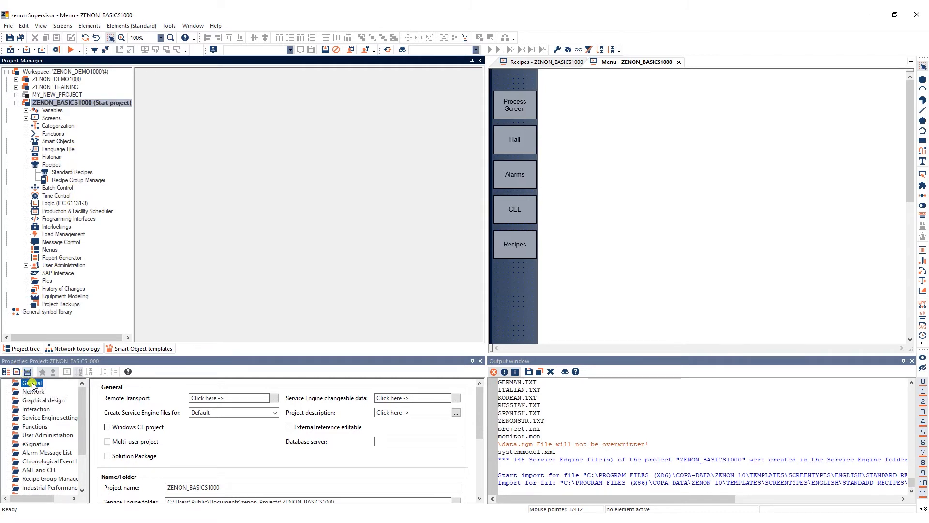
{"action": "left_click", "coordinate": [457, 398]}
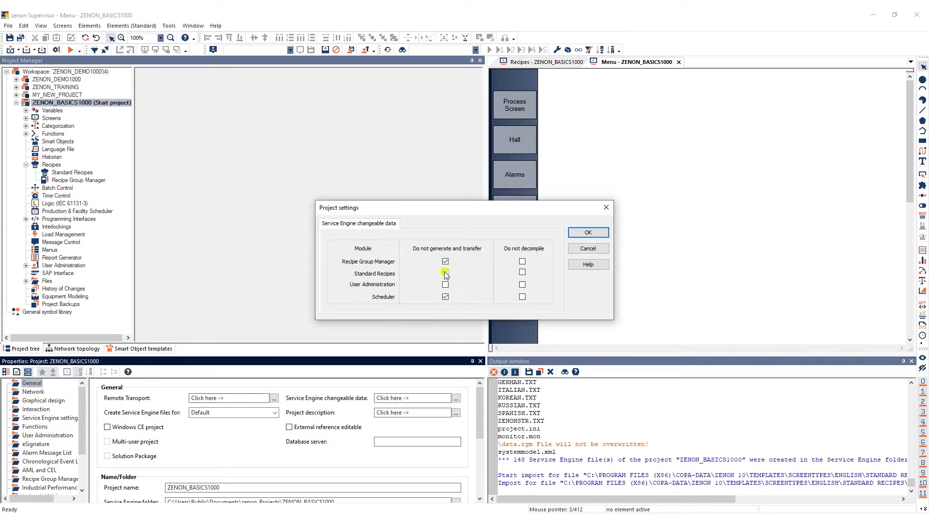
{"action": "left_click", "coordinate": [584, 233]}
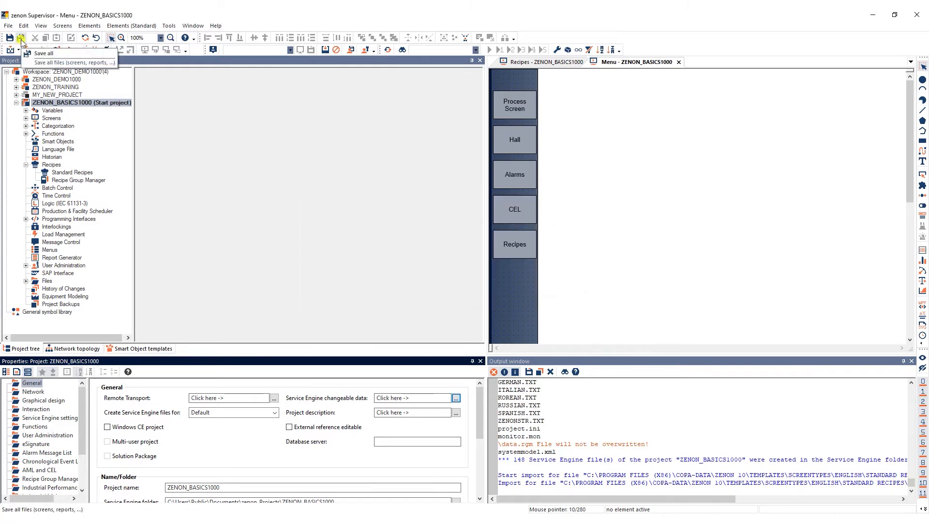
{"action": "left_click", "coordinate": [10, 50]}
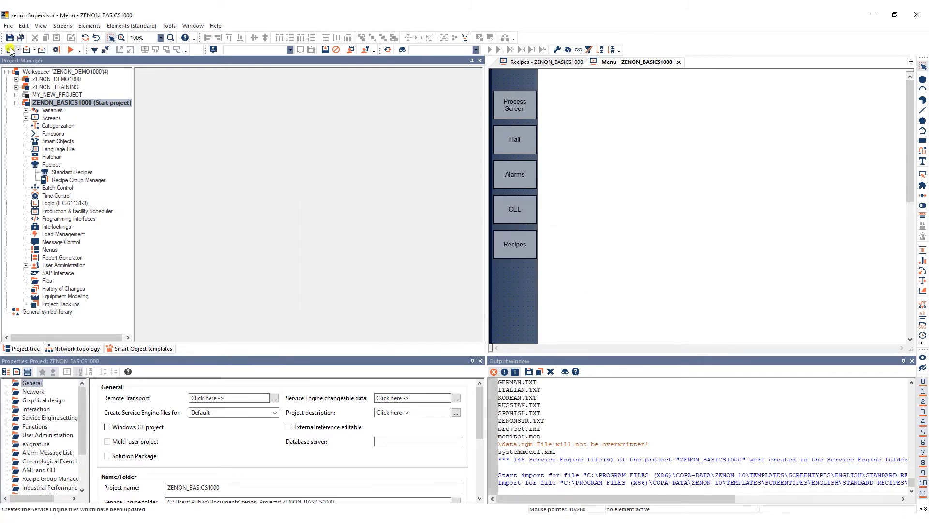
- Set Standard Recipes back to 'Do not generate and transfer' and start the Service Engine
{"action": "left_click", "coordinate": [456, 398]}
{"action": "left_click", "coordinate": [445, 272]}
{"action": "left_click", "coordinate": [587, 232]}
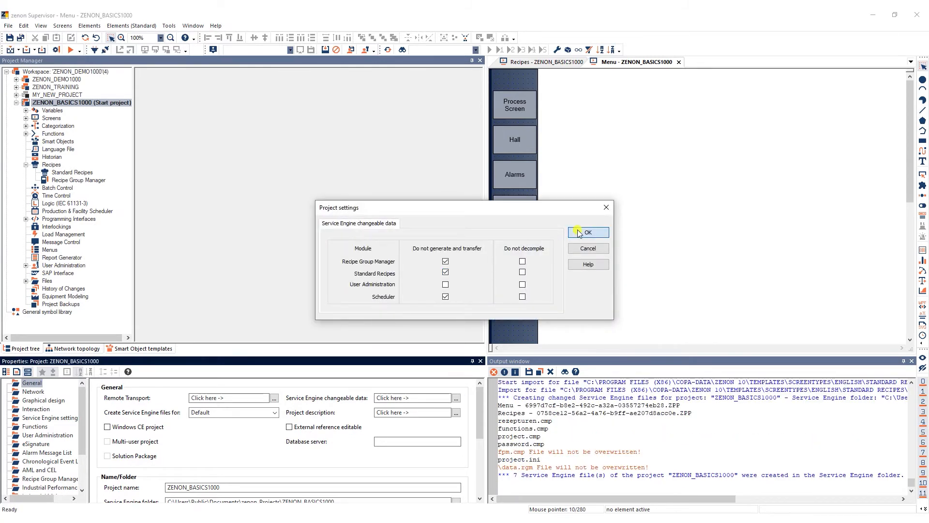
{"action": "left_click", "coordinate": [75, 51]}
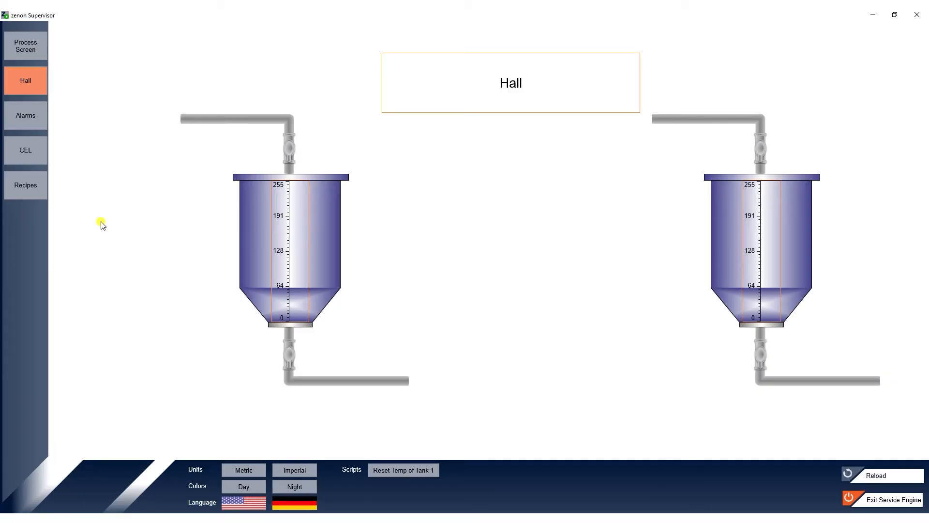
- Open the Fill Tank recipe's Inflow value for editing on the Recipes screen, and save the changes while switching to Hall
{"action": "left_click", "coordinate": [28, 187]}
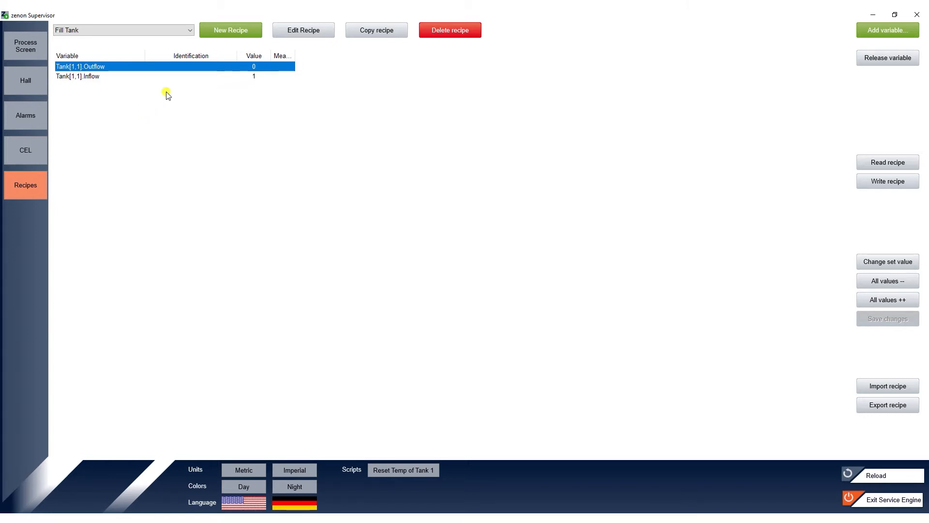
{"action": "left_click", "coordinate": [251, 69]}
{"action": "left_click", "coordinate": [251, 76]}
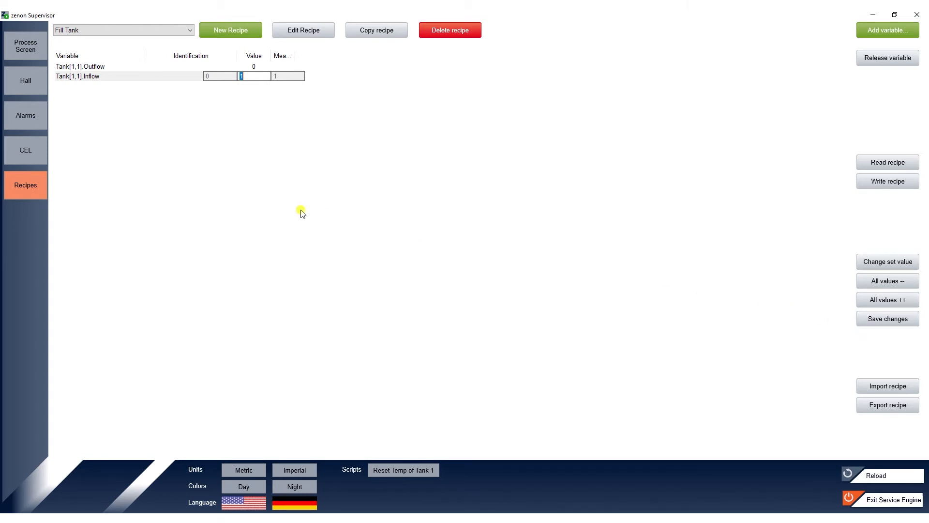
{"action": "left_click", "coordinate": [22, 83]}
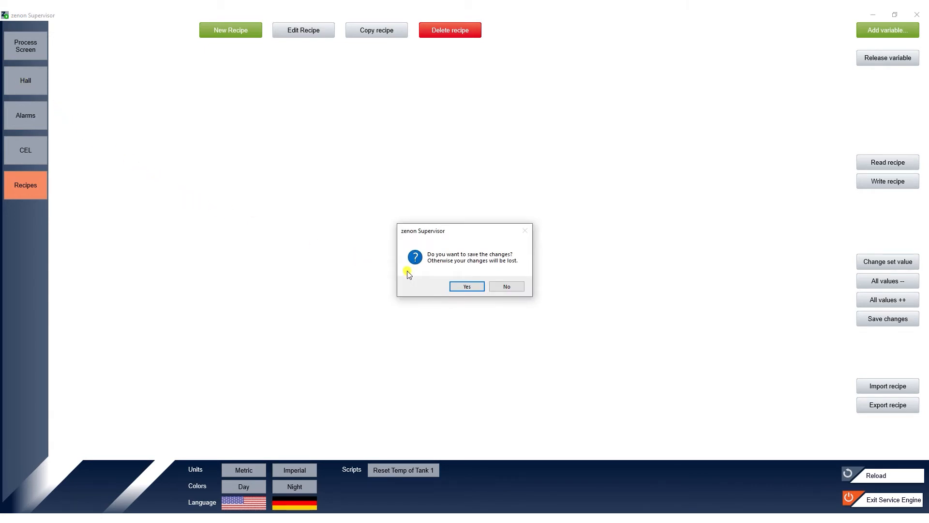
{"action": "left_click", "coordinate": [467, 288]}
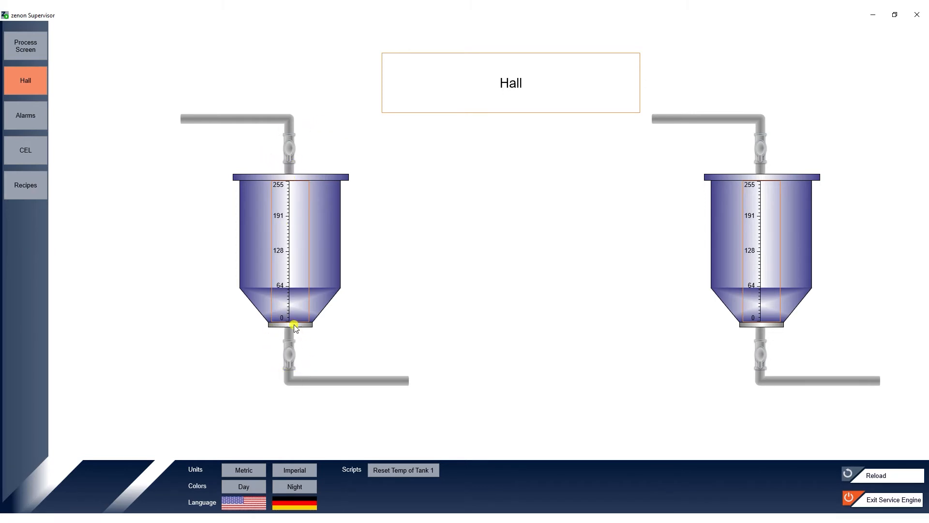
- Write the Fill Tank recipe from the Recipes screen and return to the Hall screen to check the tanks
{"action": "left_click", "coordinate": [26, 187]}
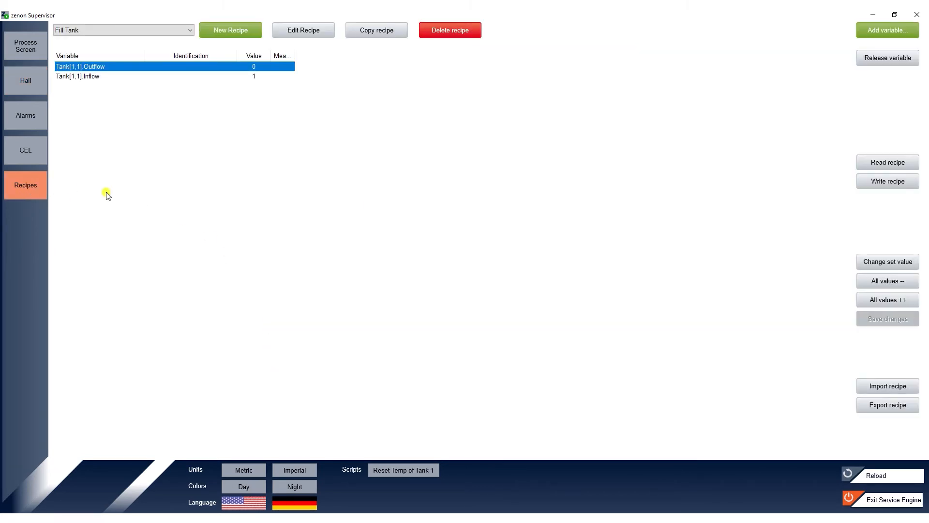
{"action": "left_click", "coordinate": [886, 188]}
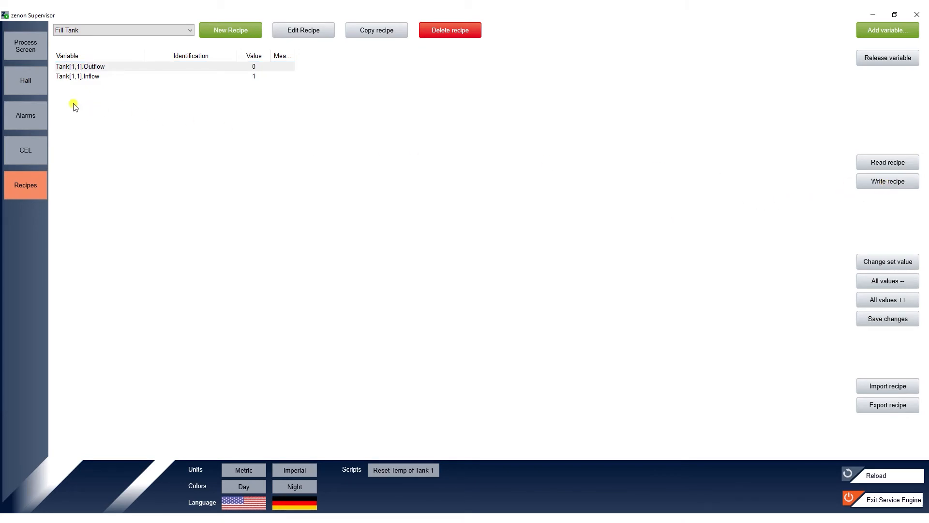
{"action": "left_click", "coordinate": [25, 85]}
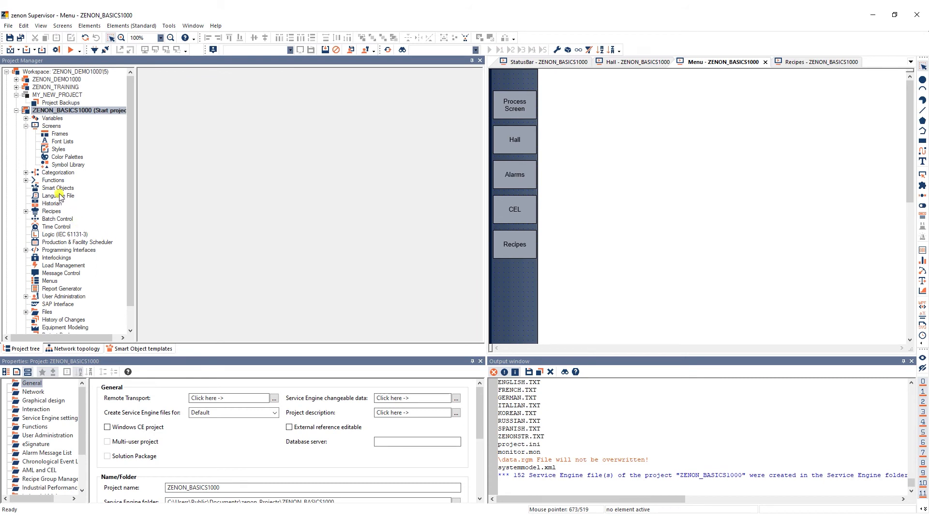
- Add a new Standard Recipe function to the ZENON_BASICS1000 project in the Supervisor
{"action": "left_click", "coordinate": [52, 180]}
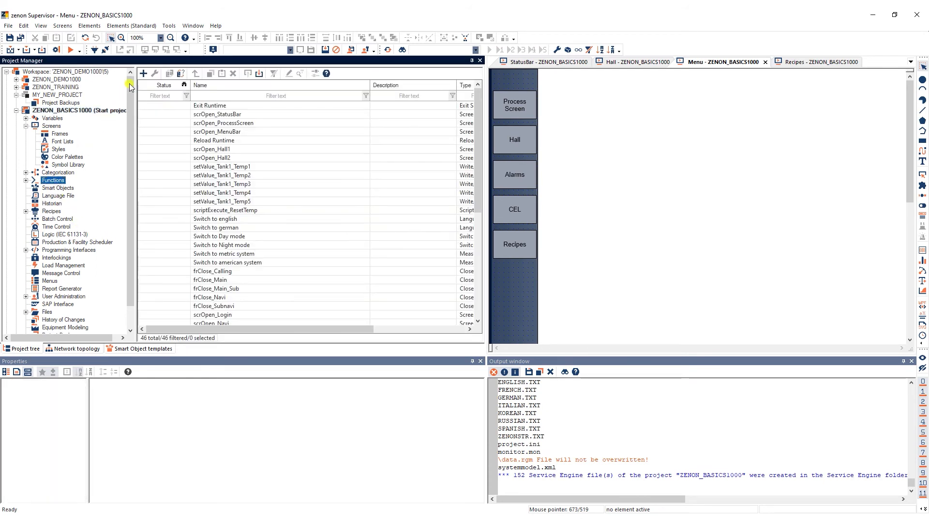
{"action": "left_click", "coordinate": [143, 74]}
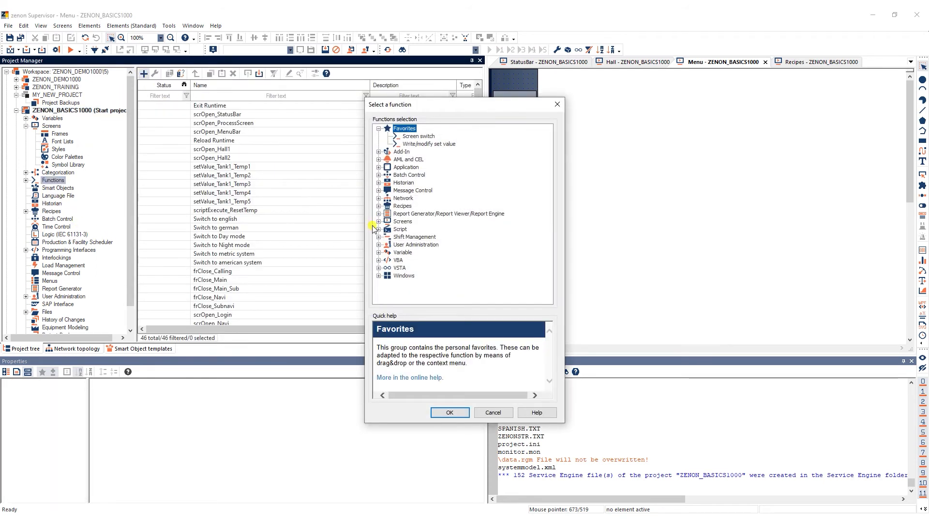
{"action": "left_click", "coordinate": [379, 206]}
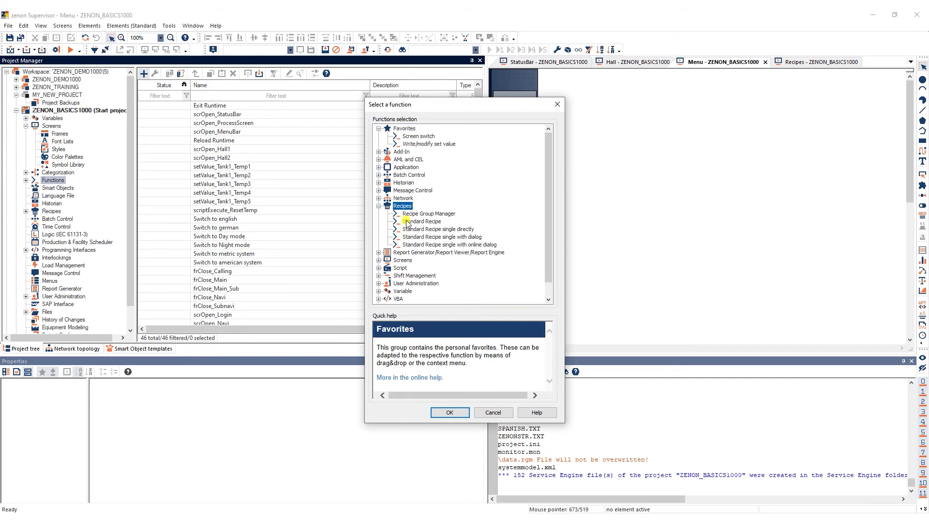
{"action": "left_click", "coordinate": [407, 221]}
{"action": "left_click", "coordinate": [445, 412]}
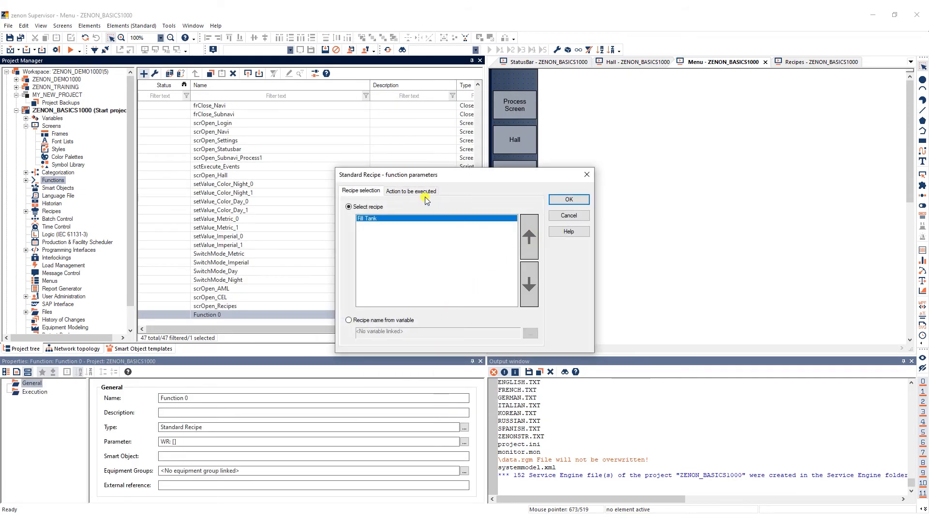
- Have the function write the Fill Tank set values with its dialog shown in the Service Engine, and name it executeRecipe
{"action": "left_click", "coordinate": [418, 191]}
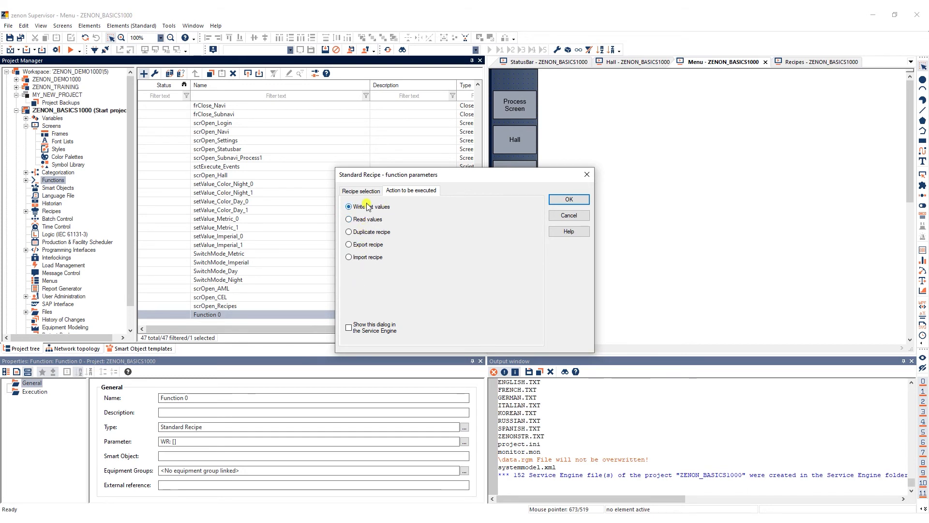
{"action": "left_click", "coordinate": [348, 327]}
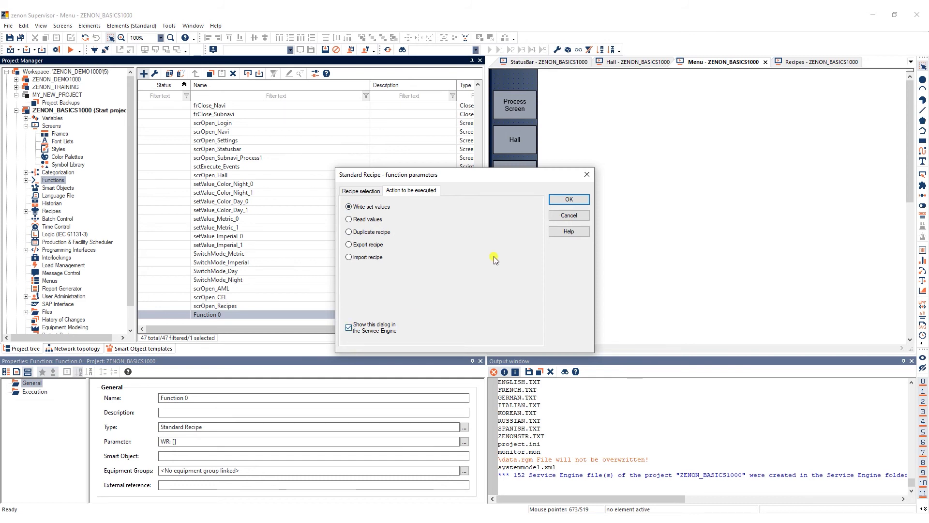
{"action": "left_click", "coordinate": [563, 203]}
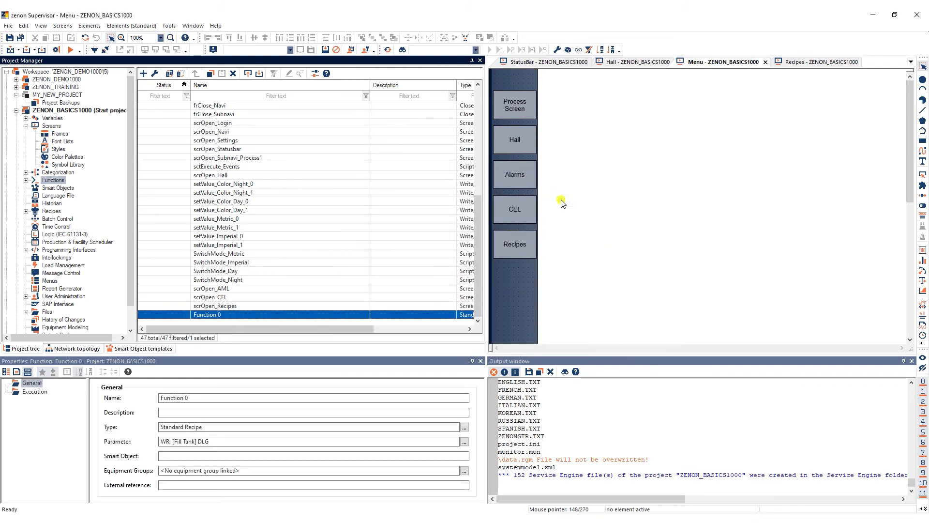
{"action": "left_click", "coordinate": [283, 314]}
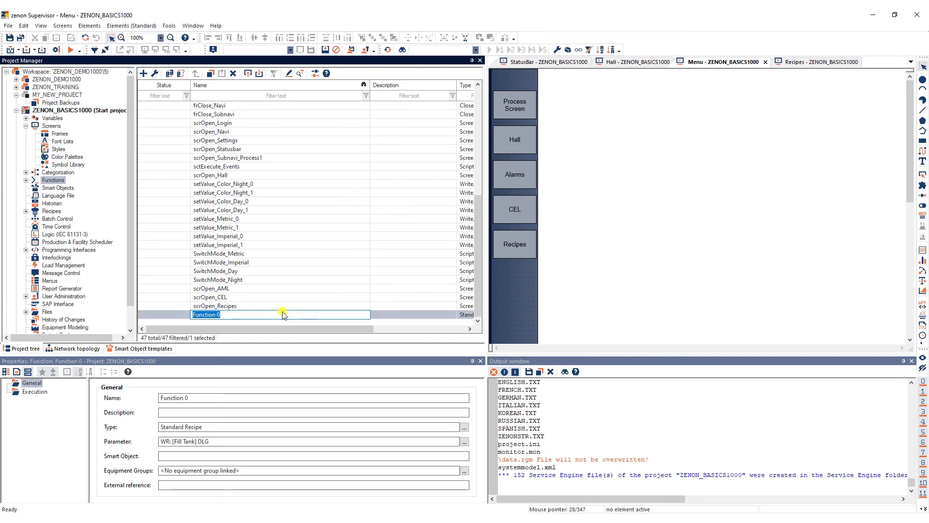
{"action": "type", "text": "executeRecipe"}
- On the StatusBar screen, duplicate the Scripts label and the Reset Temp of Tank 1 button, placing the copies beside the originals
{"action": "left_click", "coordinate": [549, 61]}
{"action": "left_click", "coordinate": [600, 84]}
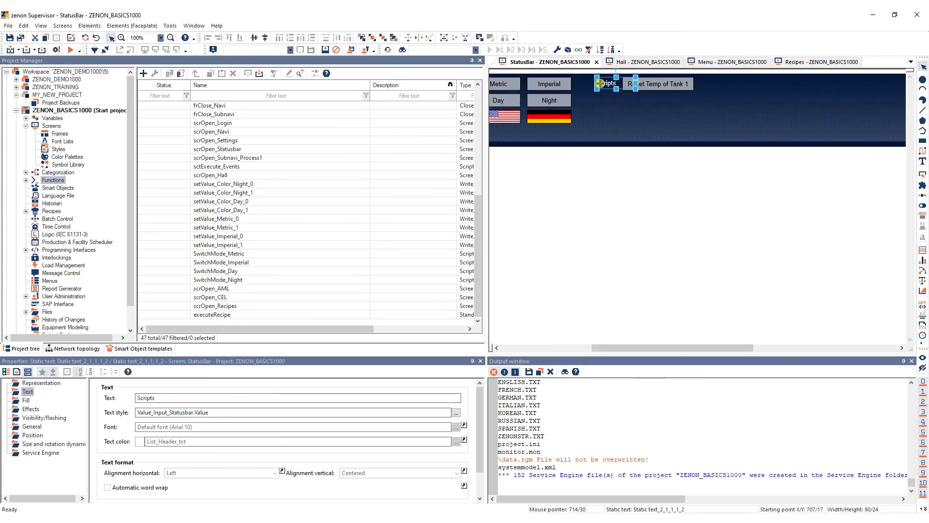
{"action": "left_click", "coordinate": [659, 81], "text": "ctrl"}
{"action": "right_click", "coordinate": [659, 82]}
{"action": "left_click", "coordinate": [700, 205]}
{"action": "left_click_drag", "start_coordinate": [621, 91], "coordinate": [746, 83]}
- Align the top edges of the duplicated label and button with the original Scripts label and button
{"action": "left_click", "coordinate": [605, 83]}
{"action": "left_click", "coordinate": [652, 83], "text": "ctrl"}
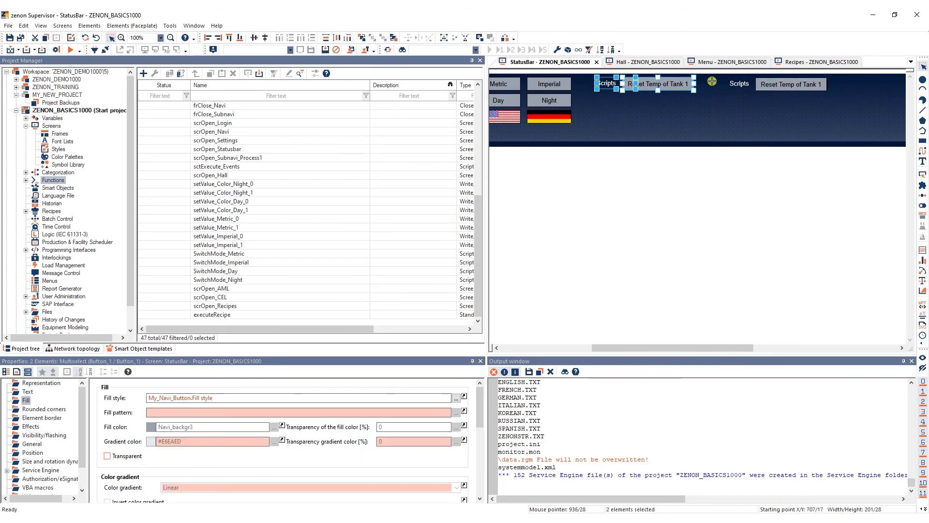
{"action": "left_click", "coordinate": [741, 84], "text": "ctrl"}
{"action": "left_click", "coordinate": [777, 84], "text": "ctrl"}
{"action": "left_click", "coordinate": [230, 38]}
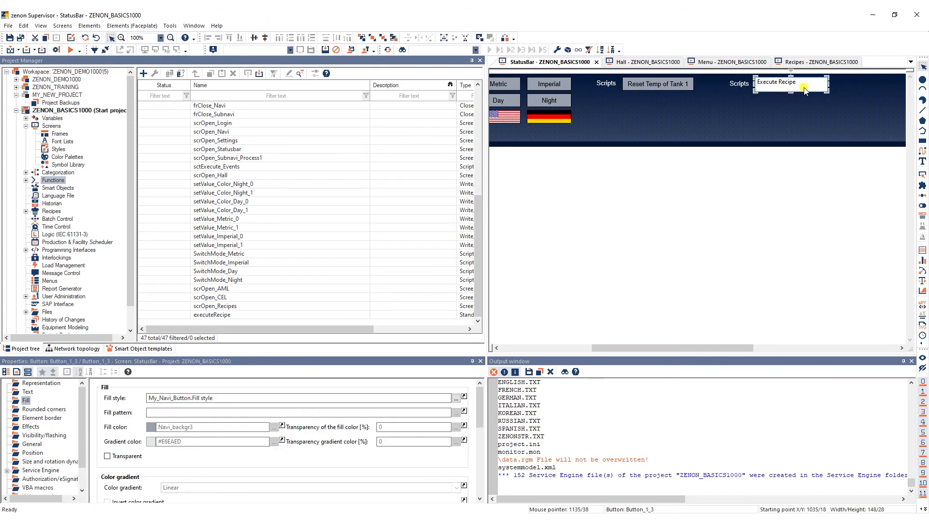
- Relabel the copied button Execute Recipe and the copied text Standard Recipes, moving the button clear of the label
{"action": "left_click", "coordinate": [757, 169]}
{"action": "left_click", "coordinate": [736, 85]}
{"action": "double_click", "coordinate": [735, 84]}
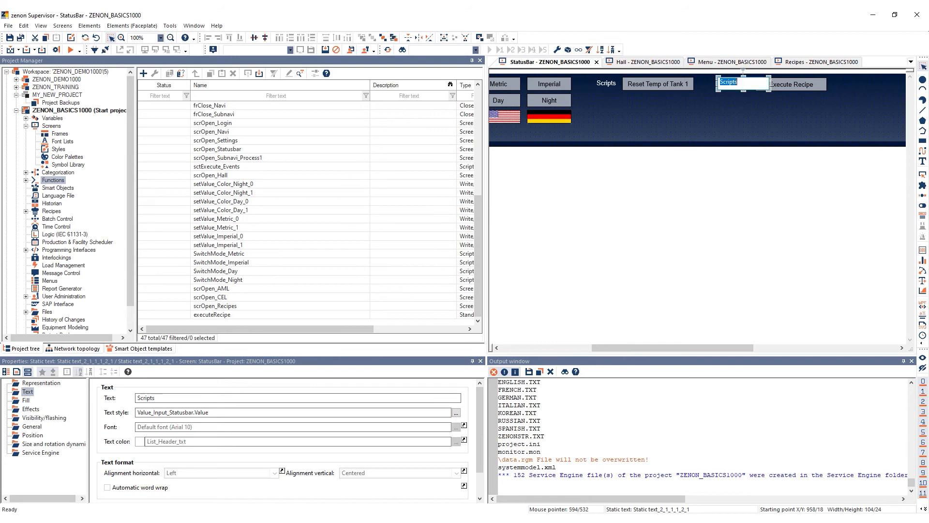
{"action": "type", "text": "Standard Recipes"}
{"action": "left_click_drag", "start_coordinate": [786, 85], "coordinate": [810, 84]}
{"action": "left_click", "coordinate": [816, 267]}
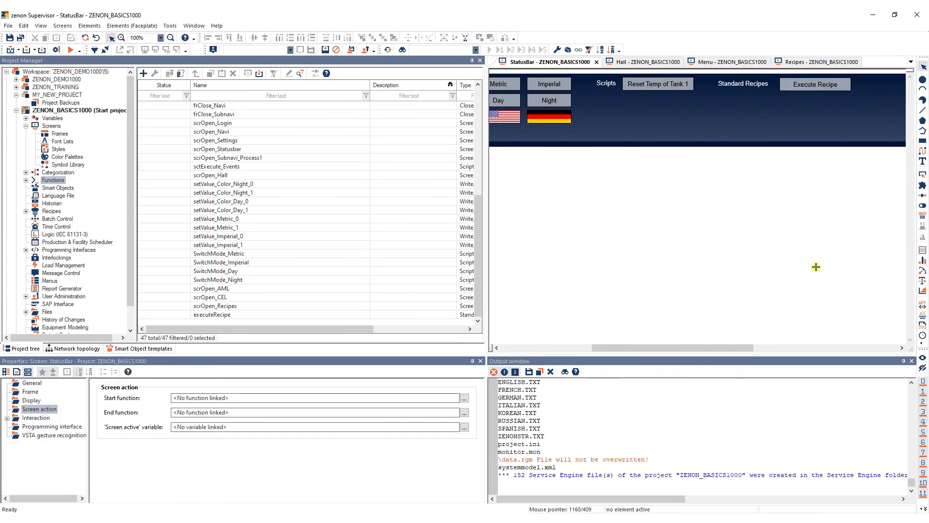
- Link the executeRecipe function to the Execute Recipe button on the StatusBar screen
{"action": "left_click", "coordinate": [290, 314]}
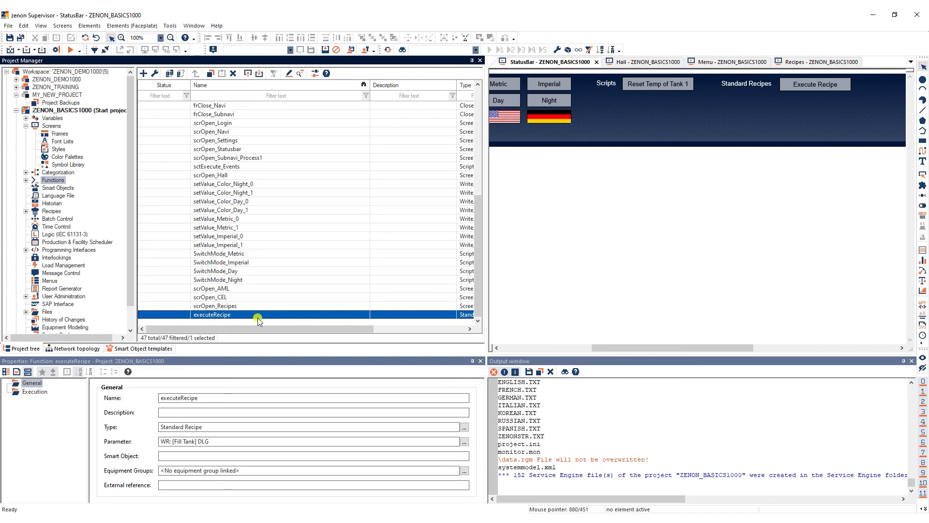
{"action": "left_click_drag", "start_coordinate": [247, 315], "coordinate": [596, 174]}
{"action": "left_click_drag", "start_coordinate": [804, 80], "coordinate": [812, 83]}
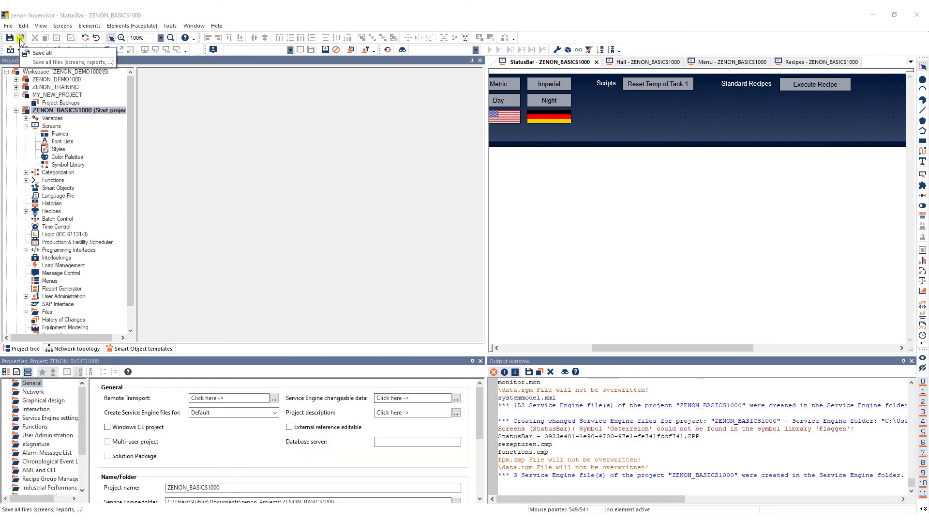
- Save all files and create the changed Service Engine files, and confirm the project's Service Engine changeable data settings
{"action": "left_click", "coordinate": [21, 38]}
{"action": "left_click", "coordinate": [10, 50]}
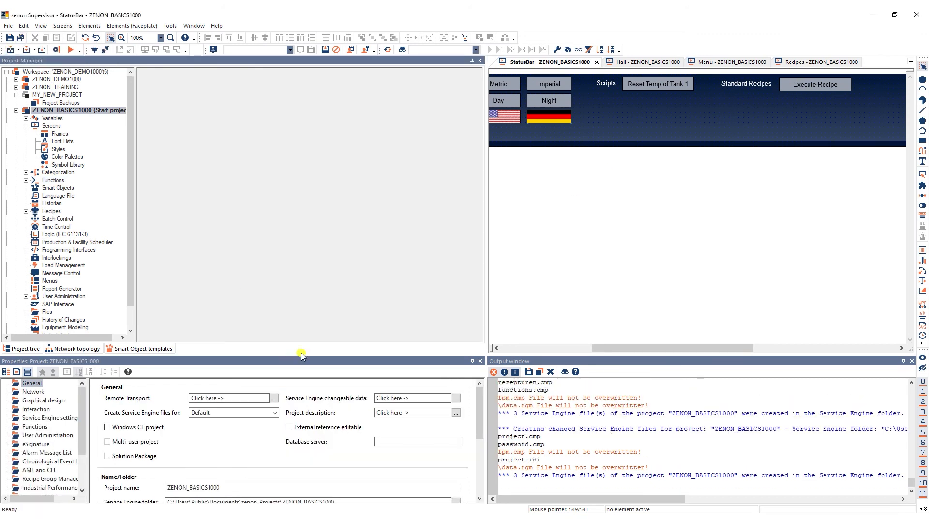
{"action": "left_click", "coordinate": [456, 397]}
{"action": "left_click", "coordinate": [584, 228]}
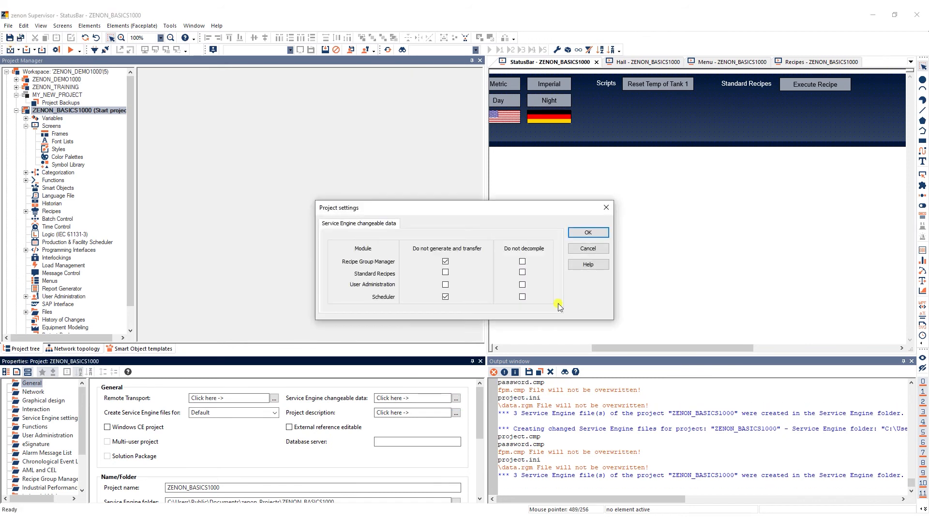
{"action": "left_click", "coordinate": [587, 232]}
- Start the Service Engine and run the Execute Recipe button for the Fill Tank recipe with the Write set values action
{"action": "left_click", "coordinate": [68, 50]}
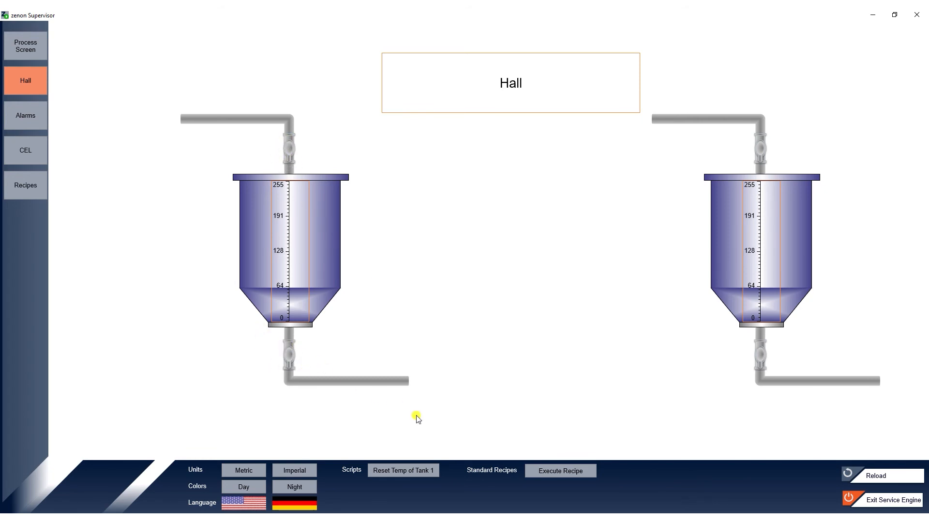
{"action": "left_click", "coordinate": [547, 472]}
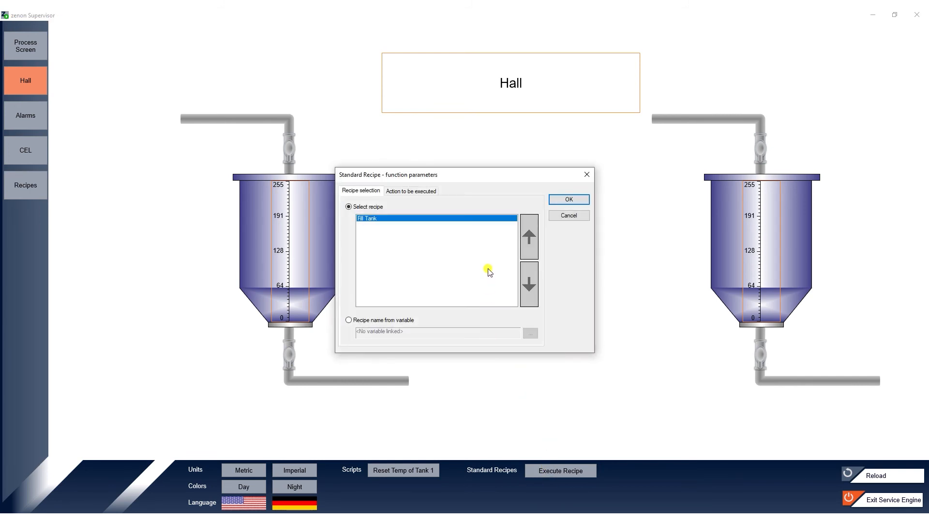
{"action": "left_click", "coordinate": [423, 193]}
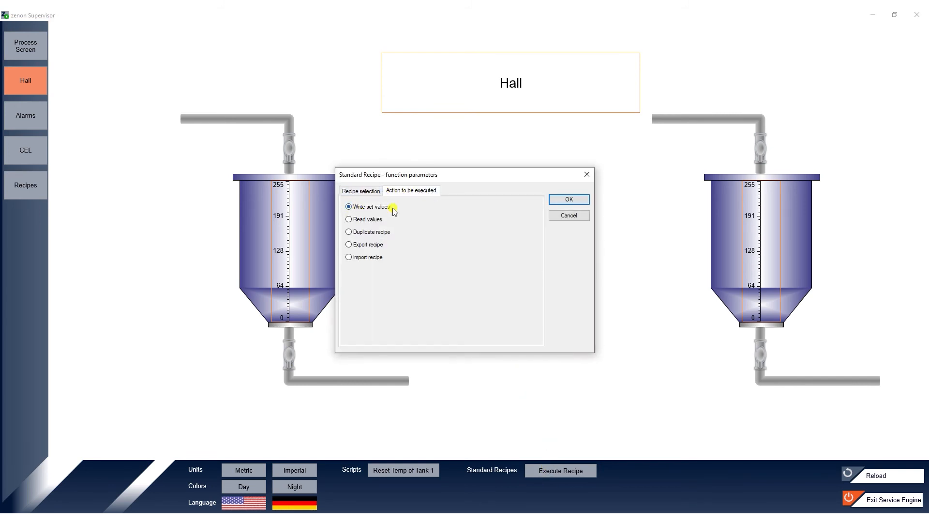
{"action": "left_click", "coordinate": [563, 200]}
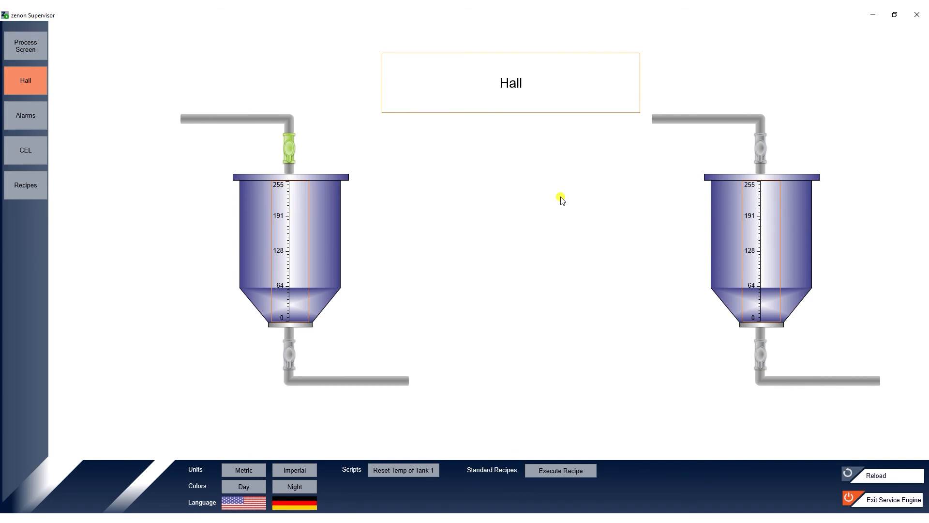